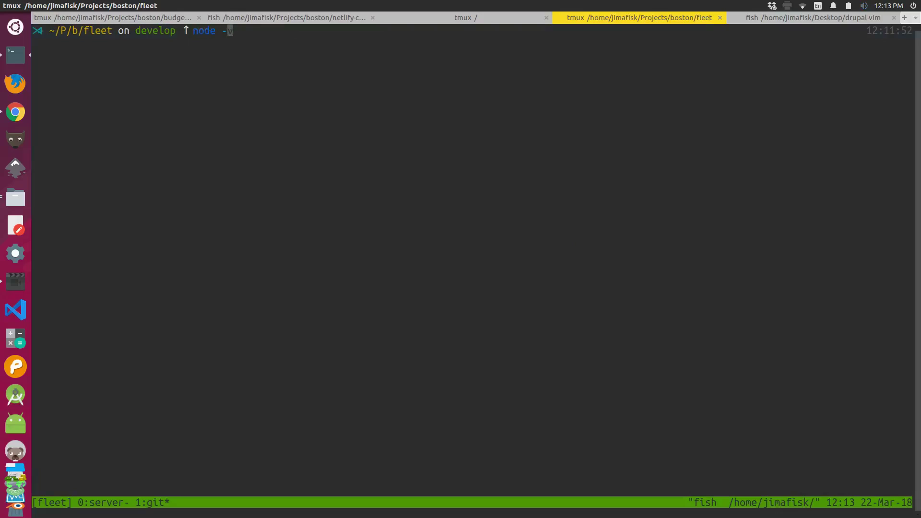
{"action": "type", "text": "v"}
- Check that node -v reports v6.2.2 and that nvm gives 'command not found' in fish
{"action": "key", "text": "Return"}
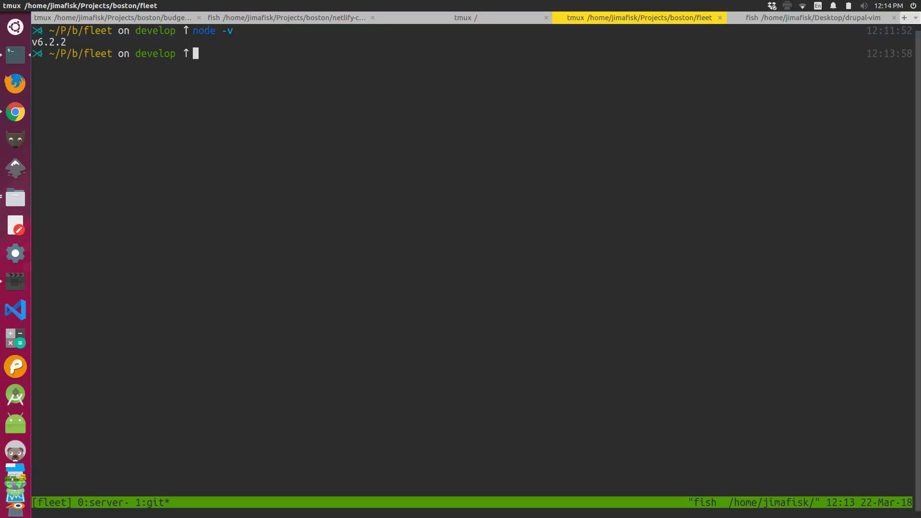
{"action": "type", "text": "nvm"}
{"action": "key", "text": "Return"}
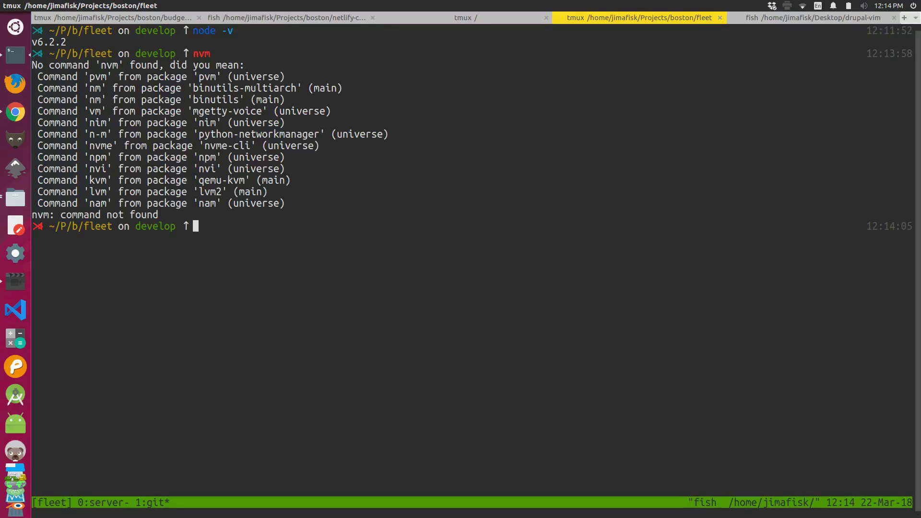
{"action": "type", "text": "vim"}
- Open ~/.bashrc in vim and inspect the NVM_DIR export and nvm.sh sourcing line
{"action": "key", "text": "Right"}
{"action": "key", "text": "Return"}
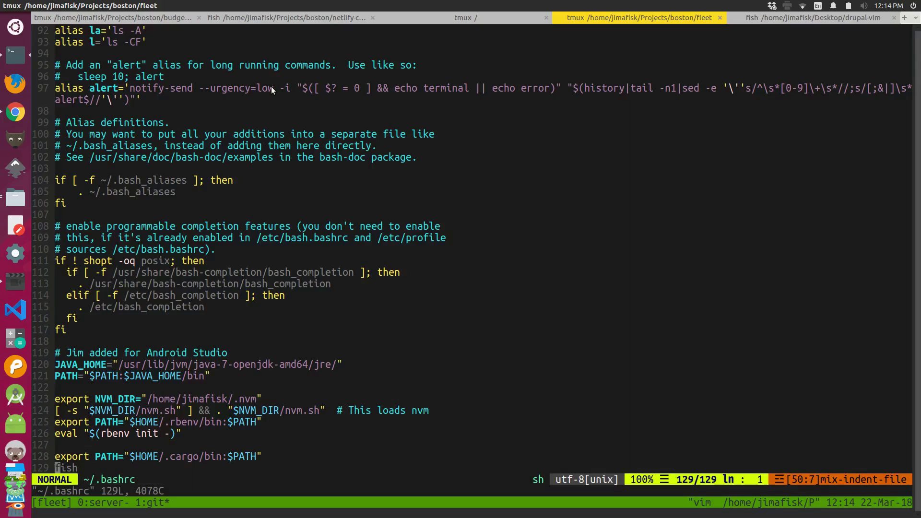
{"action": "key", "text": "k"}
{"action": "key", "text": "k"}
{"action": "key", "text": "k"}
{"action": "key", "text": "k"}
{"action": "key", "text": "k"}
{"action": "key", "text": "shift+v"}
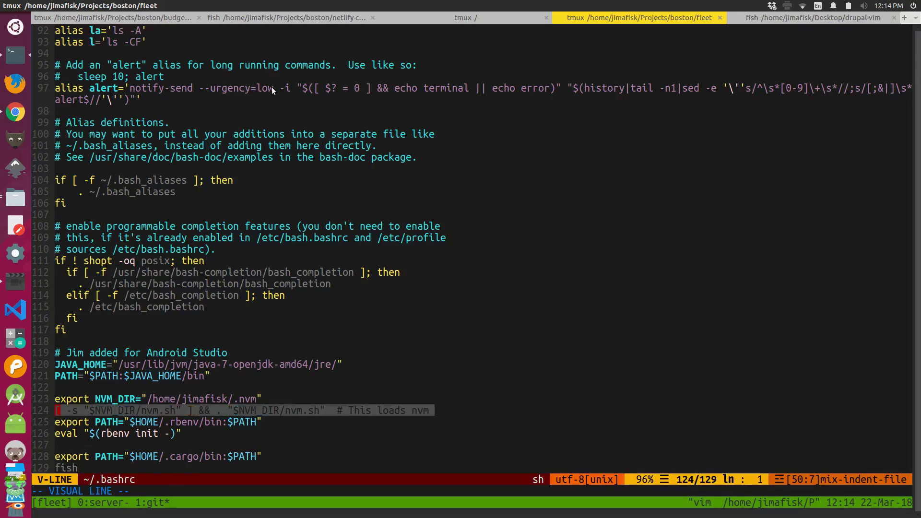
{"action": "key", "text": "Escape"}
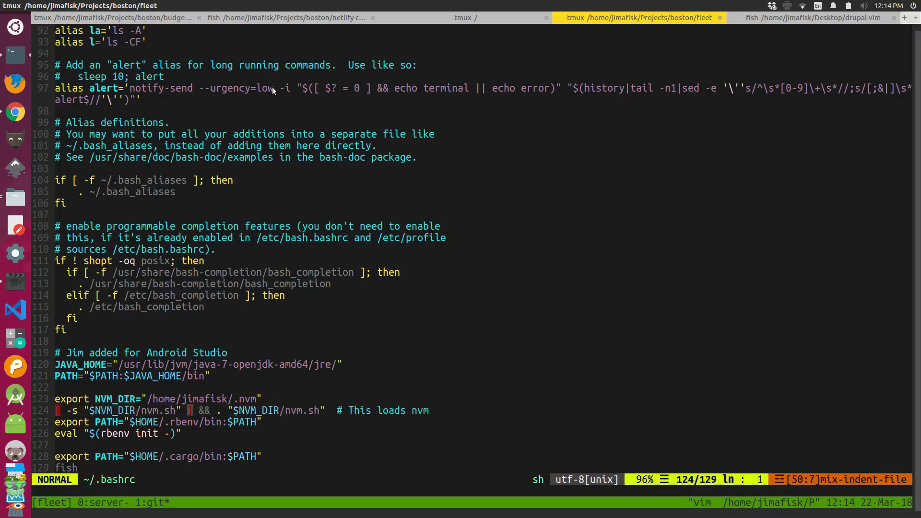
{"action": "key", "text": "j"}
{"action": "key", "text": "j"}
{"action": "key", "text": "j"}
{"action": "key", "text": "j"}
{"action": "key", "text": "j"}
{"action": "type", "text": ":"}
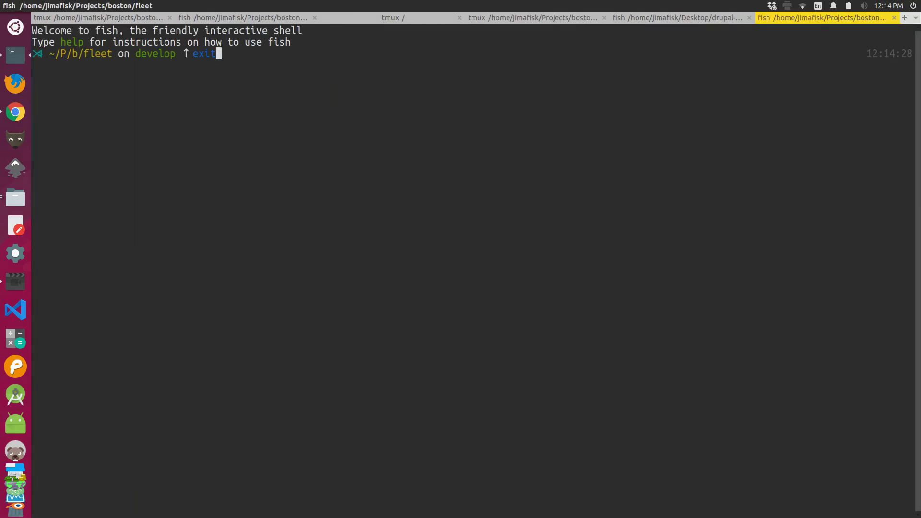
- Exit fish into bash and run nvm there
{"action": "key", "text": "Return"}
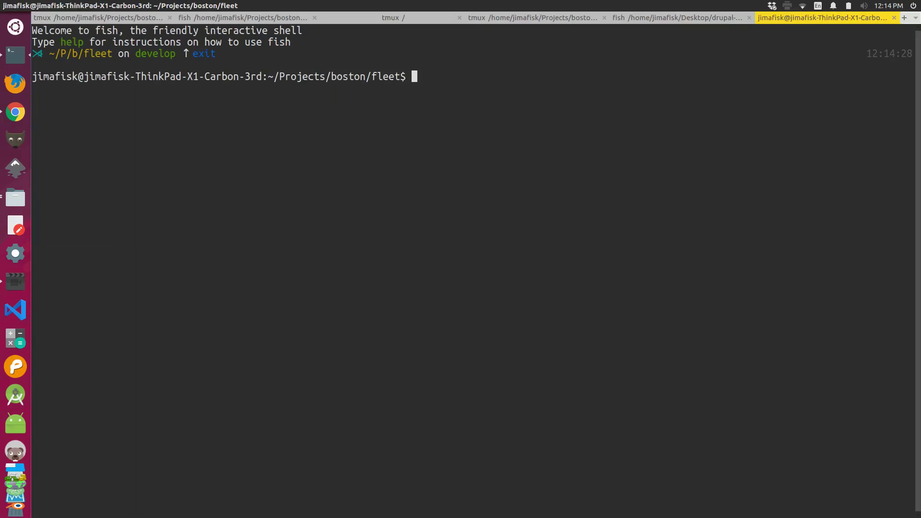
{"action": "type", "text": "nvm"}
{"action": "key", "text": "Return"}
{"action": "key", "text": "ctrl+Page_Up"}
{"action": "key", "text": "ctrl+Page_Up"}
- Read the GitHub issue #303 comment recommending 'omf install nvm' for fish
{"action": "key", "text": "alt+Tab"}
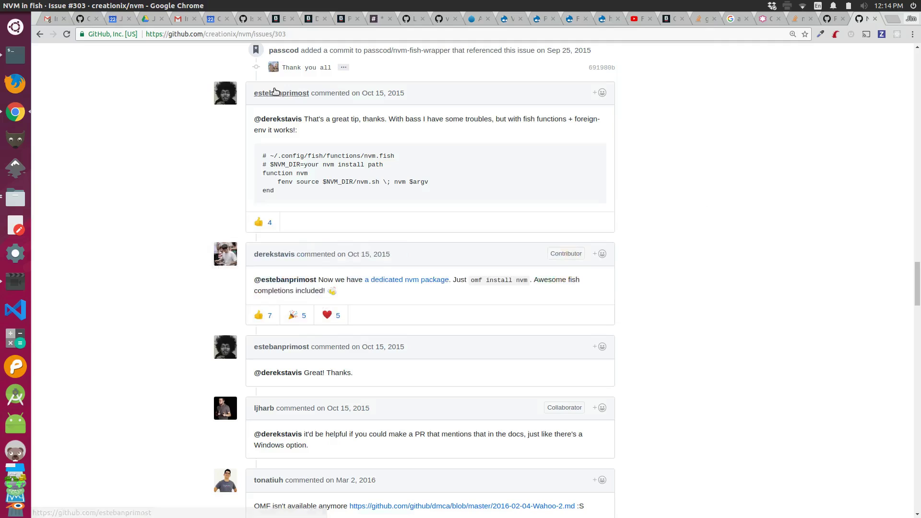
{"action": "scroll", "coordinate": [575, 199], "scroll_direction": "down", "scroll_amount": 2}
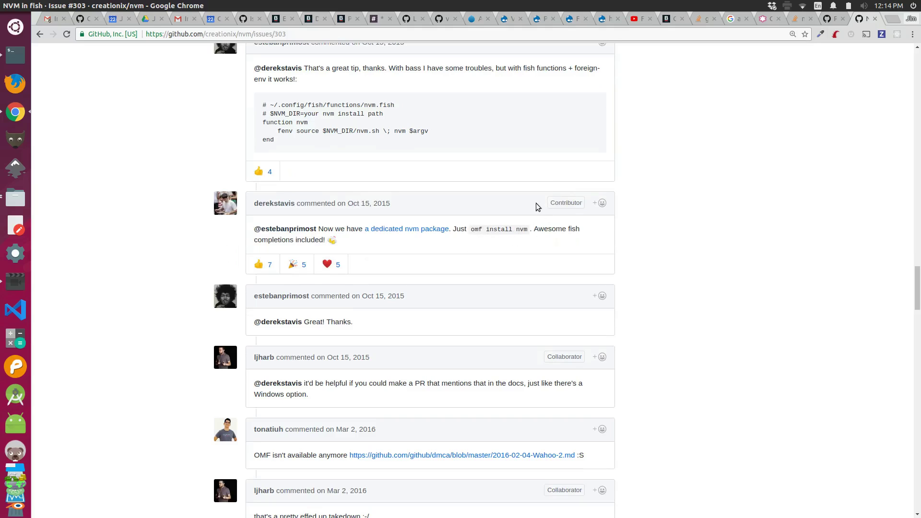
- Clear the terminal and run 'omf install nvm' to install nvm and foreign-env
{"action": "key", "text": "alt+Tab"}
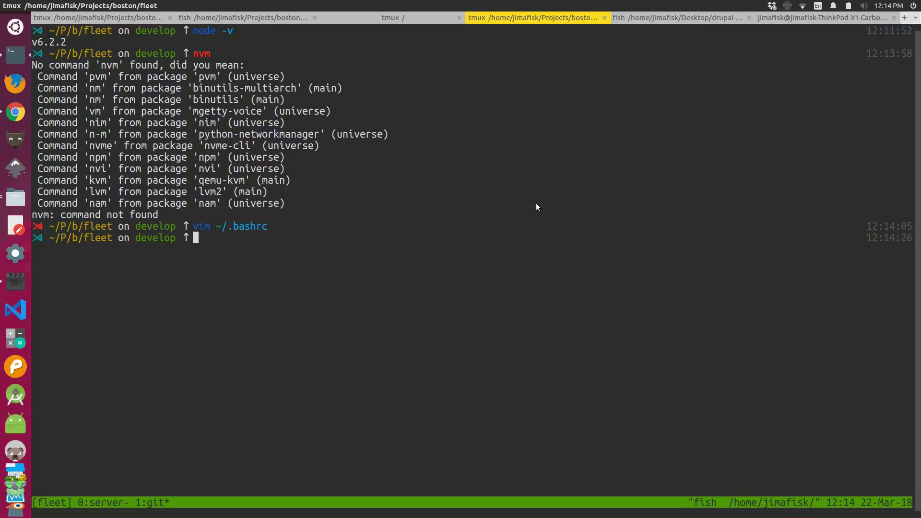
{"action": "type", "text": "clear"}
{"action": "key", "text": "Return"}
{"action": "type", "text": "omf"}
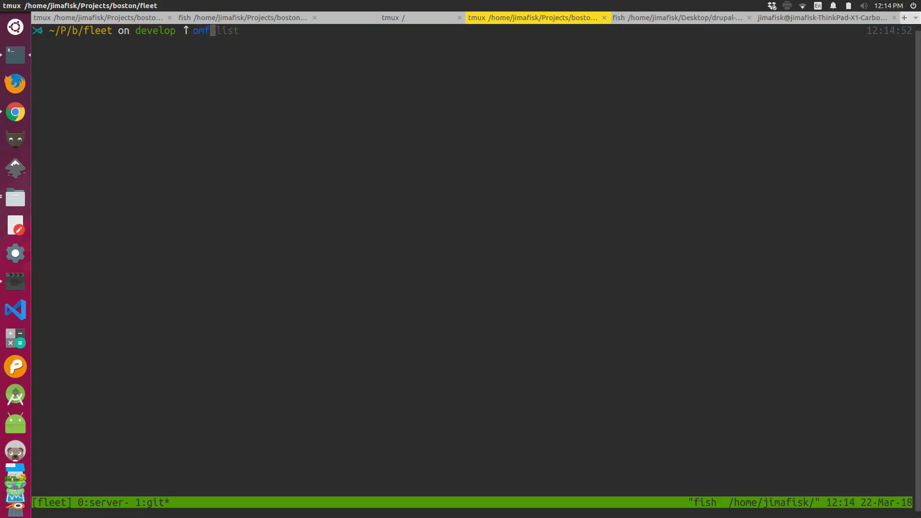
{"action": "type", "text": " install"}
{"action": "type", "text": " nvm"}
{"action": "key", "text": "Return"}
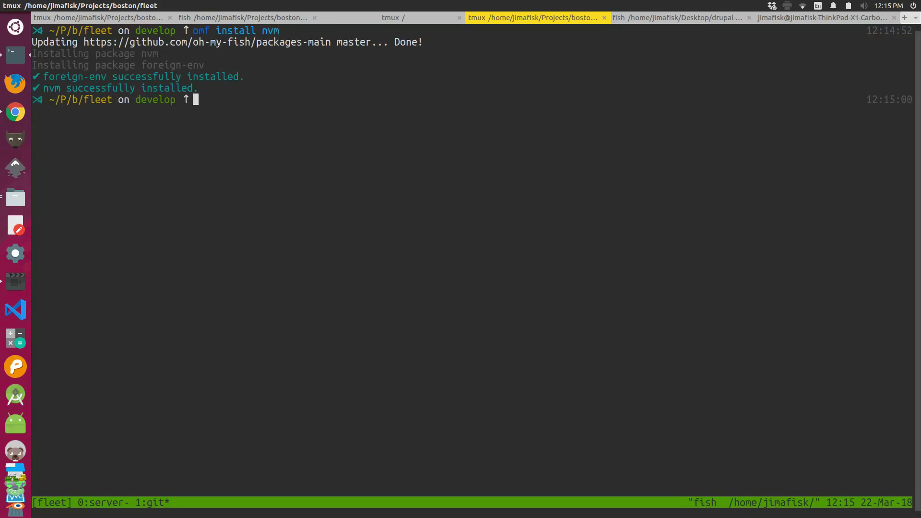
{"action": "type", "text": "nvm"}
- Verify nvm works, install stable Node with 'nvm install stable', and confirm node -v shows v9.9.0
{"action": "key", "text": "Return"}
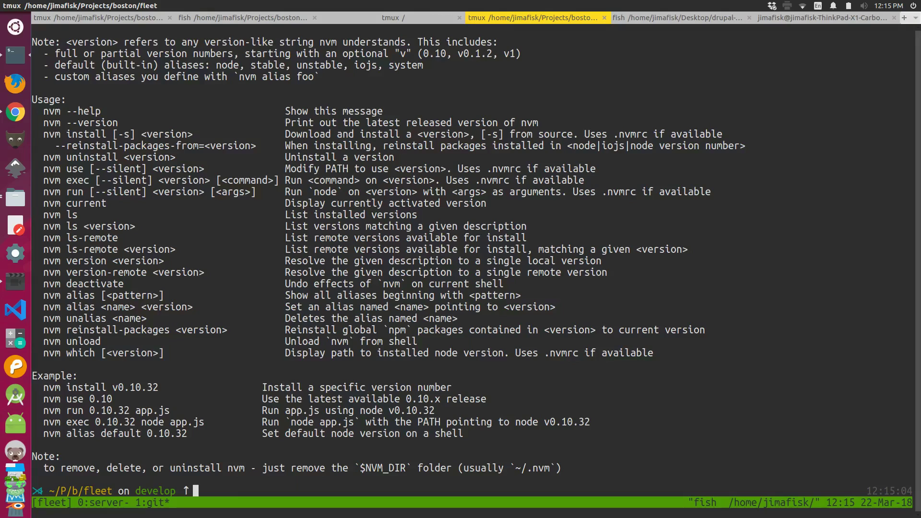
{"action": "type", "text": "clear"}
{"action": "key", "text": "Return"}
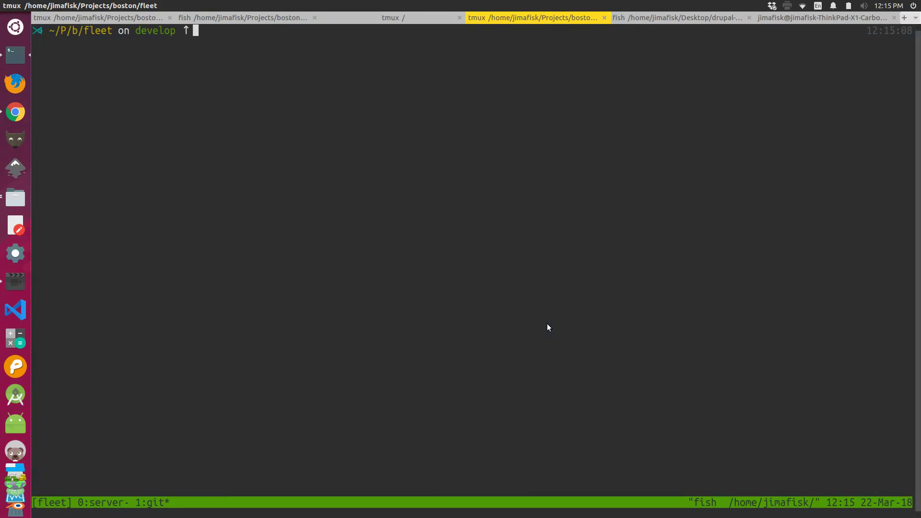
{"action": "type", "text": "nvm in"}
{"action": "type", "text": "stall stable"}
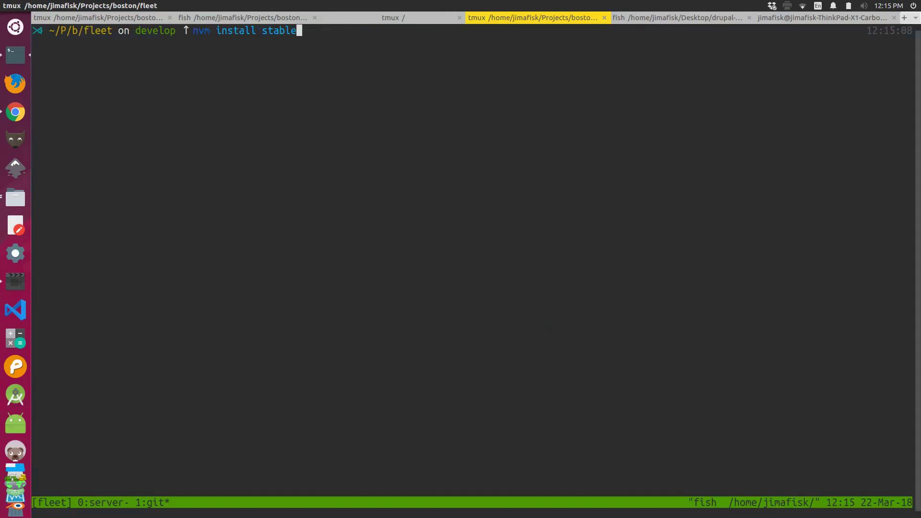
{"action": "key", "text": "Return"}
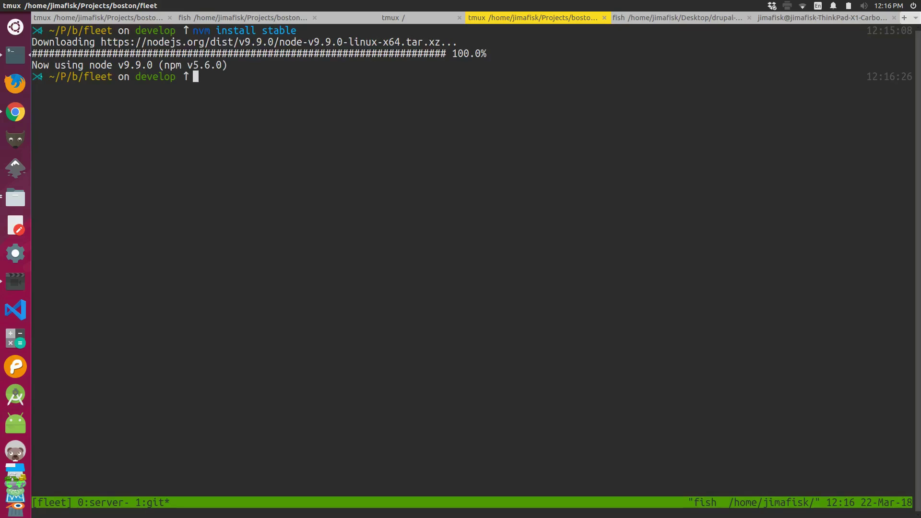
{"action": "type", "text": "nod"}
{"action": "type", "text": "e -v"}
{"action": "key", "text": "Return"}
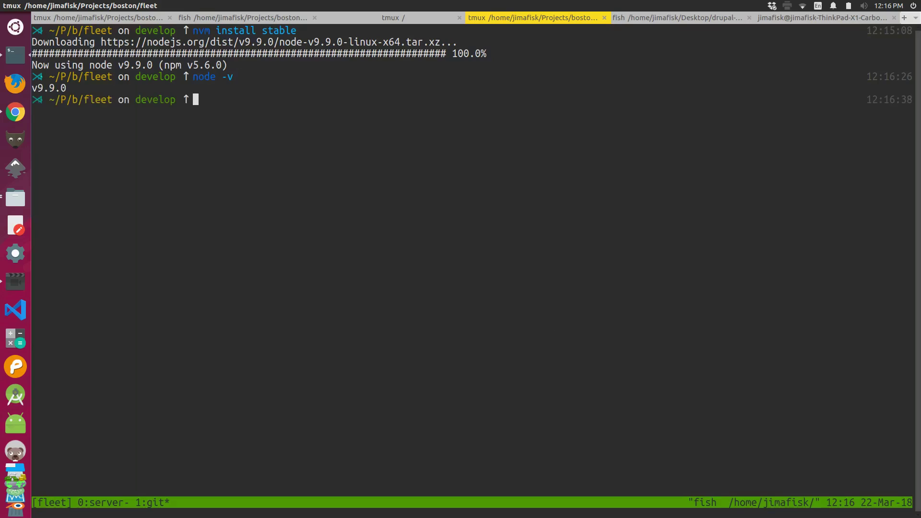